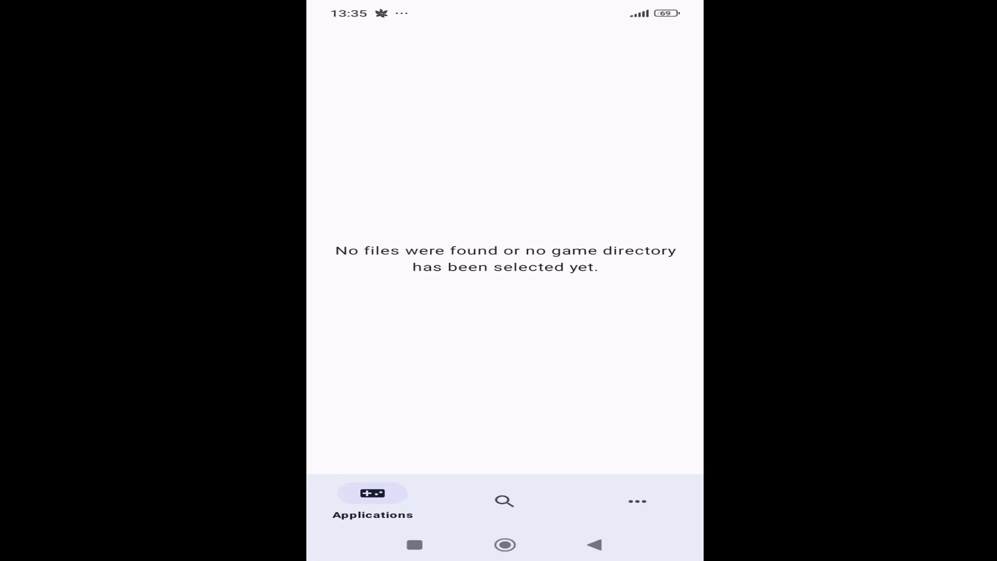
Open Azahar's Select Applications Folder picker from Options to show the Music folder
{"action": "left_click", "coordinate": [638, 501]}
{"action": "scroll", "coordinate": [505, 297], "scroll_direction": "down", "scroll_amount": 5}
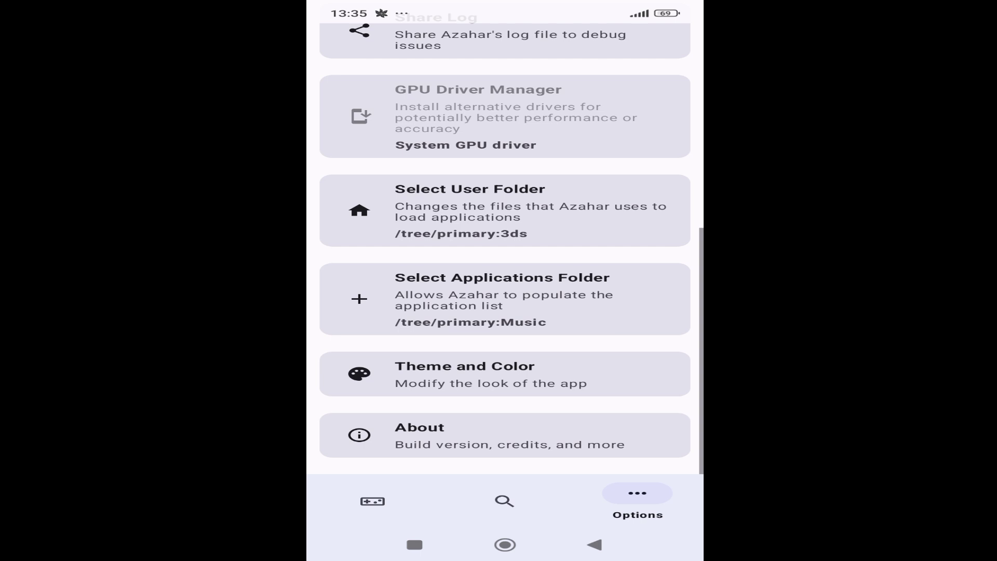
{"action": "left_click", "coordinate": [505, 299]}
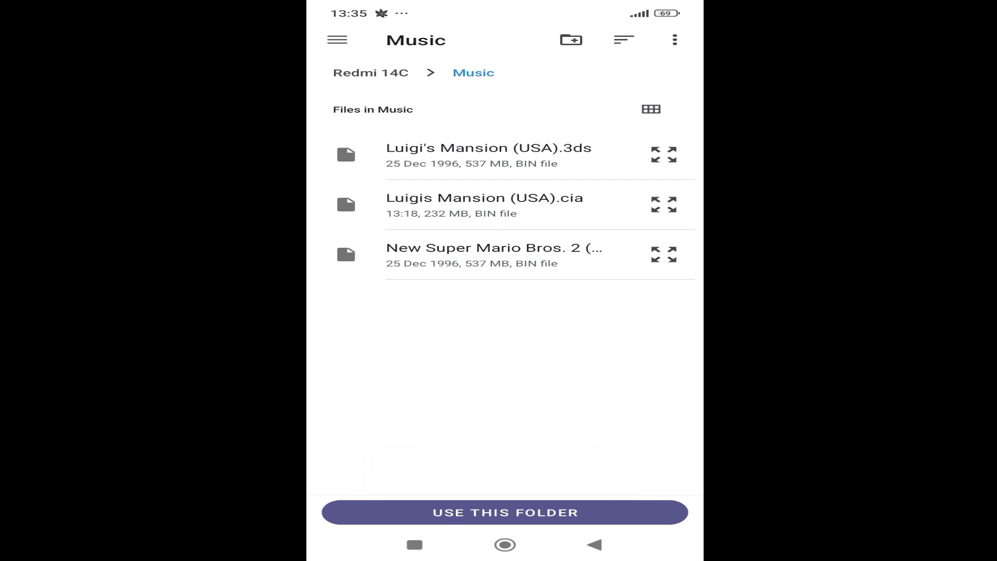
Leave Azahar for the home screen and launch File Manager
{"action": "left_click", "coordinate": [505, 544]}
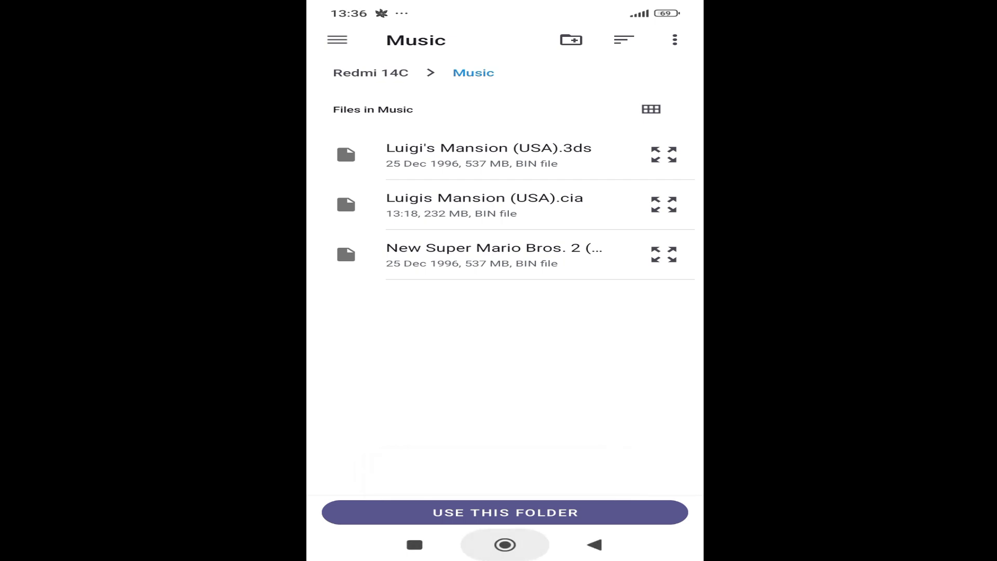
{"action": "left_click", "coordinate": [363, 138]}
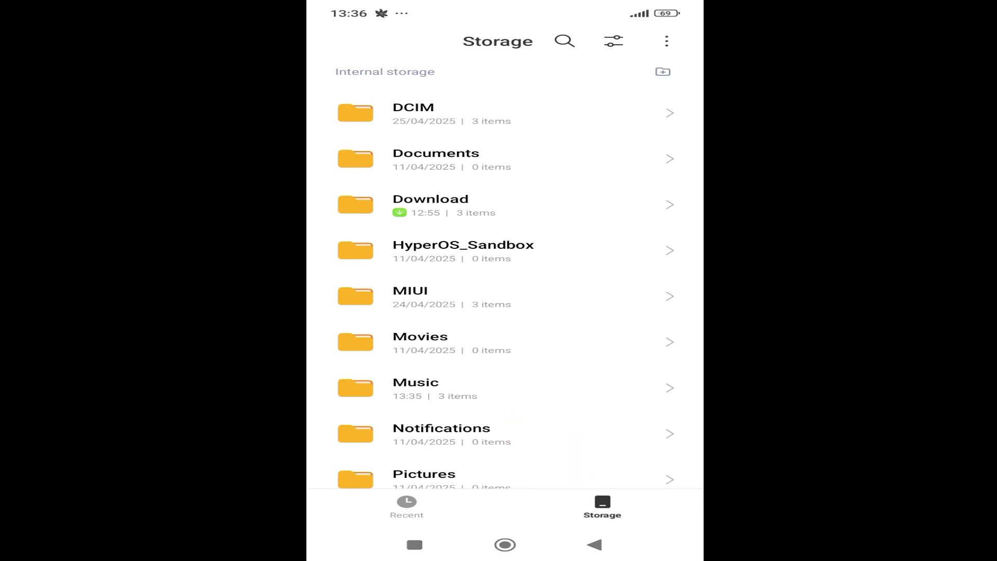
{"action": "scroll", "coordinate": [505, 296], "scroll_direction": "up", "scroll_amount": 5}
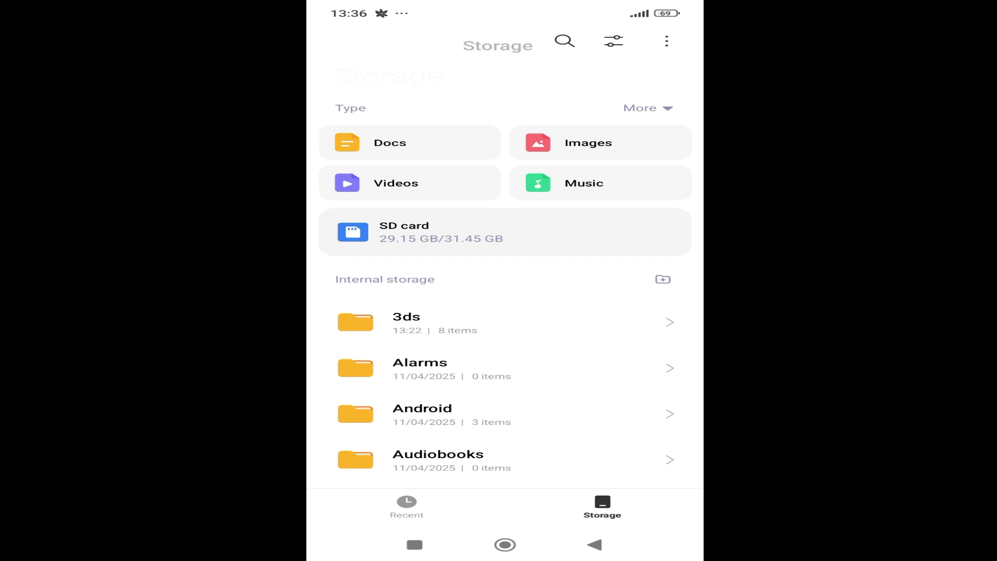
{"action": "scroll", "coordinate": [505, 296], "scroll_direction": "down", "scroll_amount": 2}
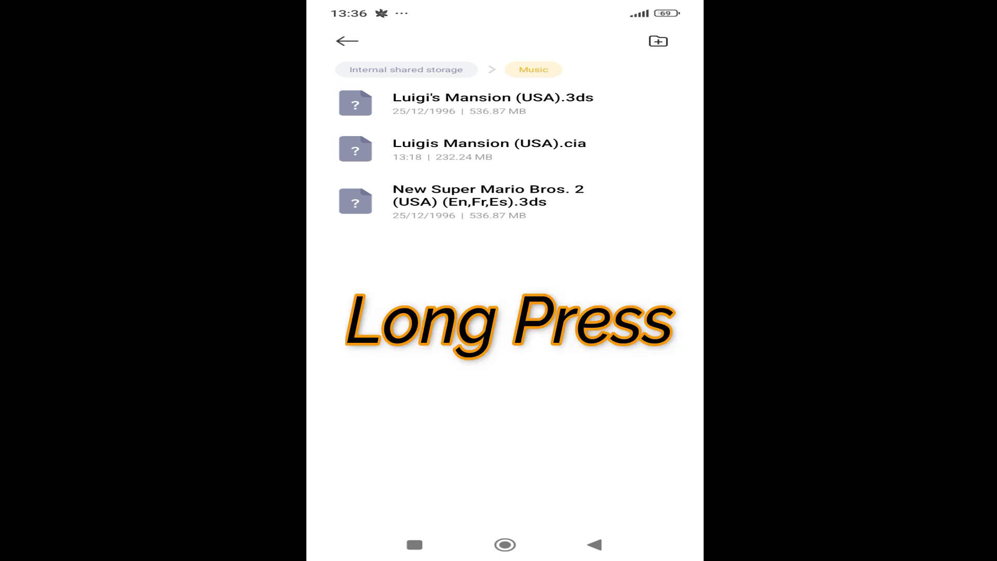
Rename Luigi's Mansion (USA).3ds, deleting its .3ds extension from the name
{"action": "left_click", "coordinate": [492, 104]}
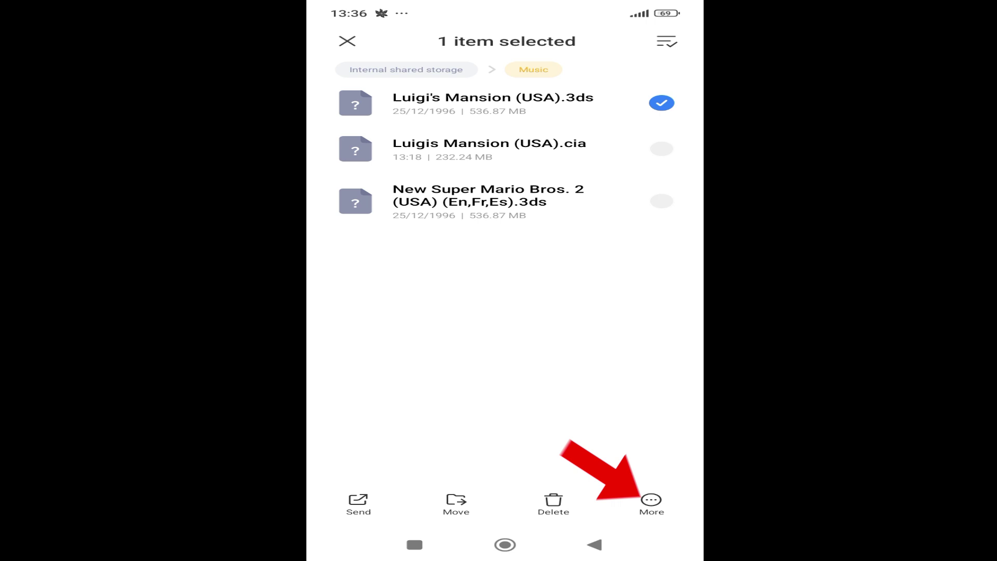
{"action": "left_click", "coordinate": [651, 503]}
{"action": "left_click", "coordinate": [534, 375]}
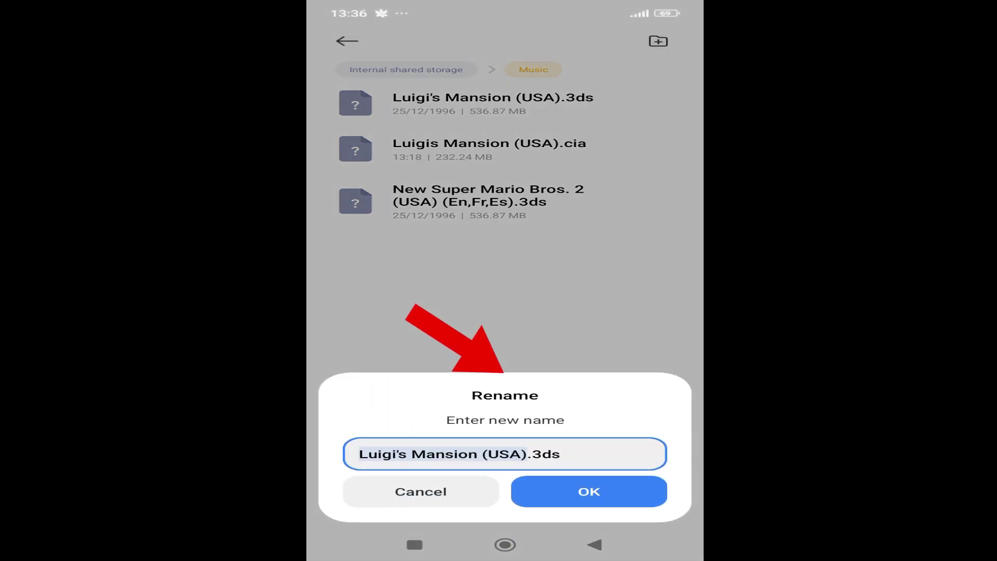
{"action": "left_click", "coordinate": [561, 282]}
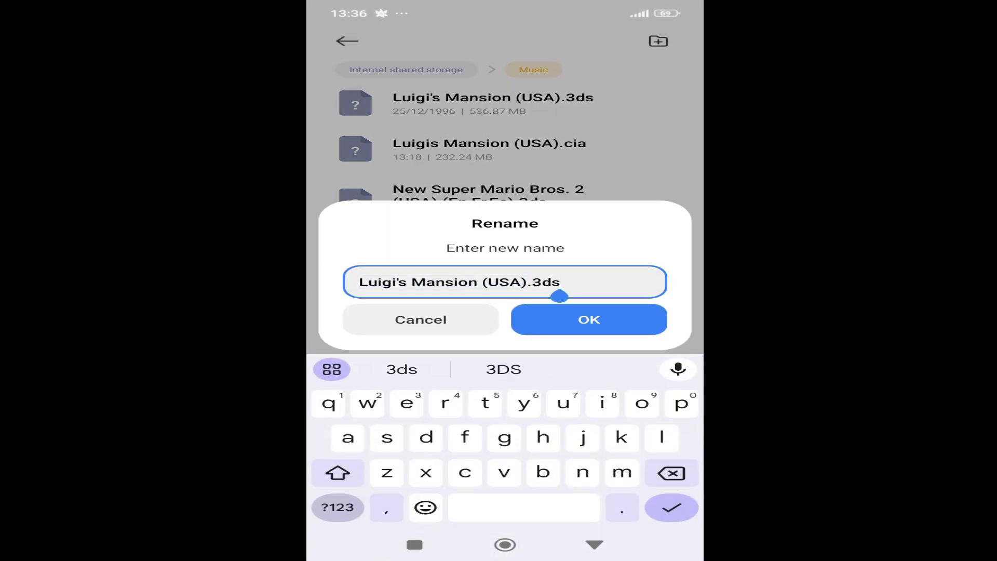
{"action": "key", "text": "BackSpace"}
{"action": "key", "text": "BackSpace"}
{"action": "key", "text": "BackSpace"}
{"action": "key", "text": "BackSpace"}
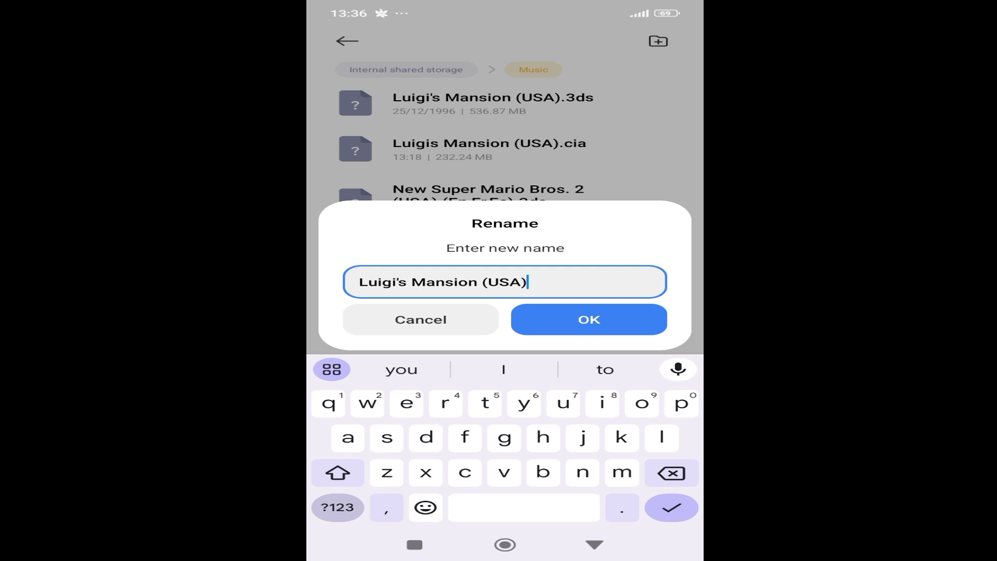
{"action": "type", "text": "."}
{"action": "type", "text": "c"}
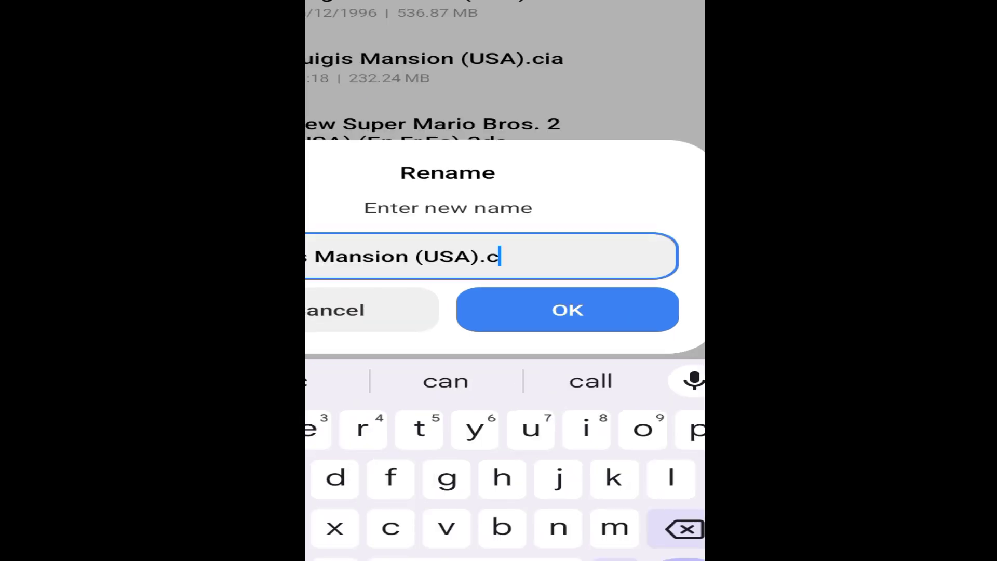
{"action": "type", "text": "ci"}
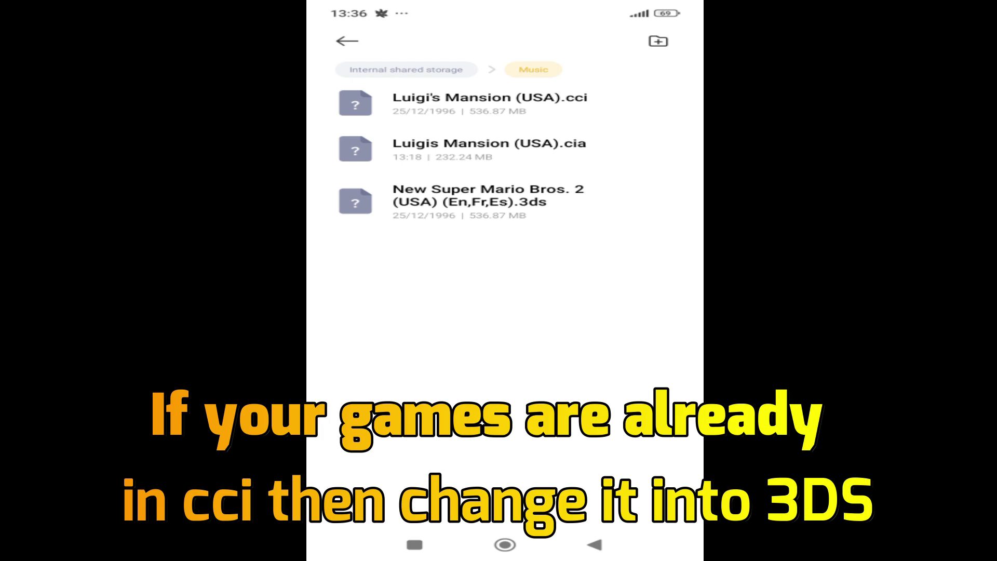
Rename New Super Mario Bros. 2 (USA) (En,Fr,Es) from .3ds to .cci and accept the warning
{"action": "left_click", "coordinate": [489, 201]}
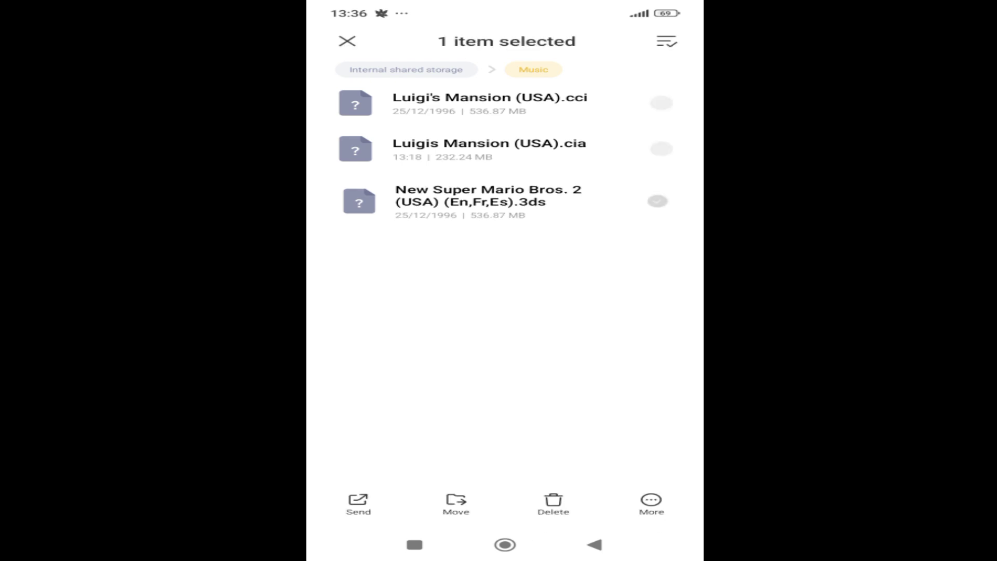
{"action": "left_click", "coordinate": [652, 505]}
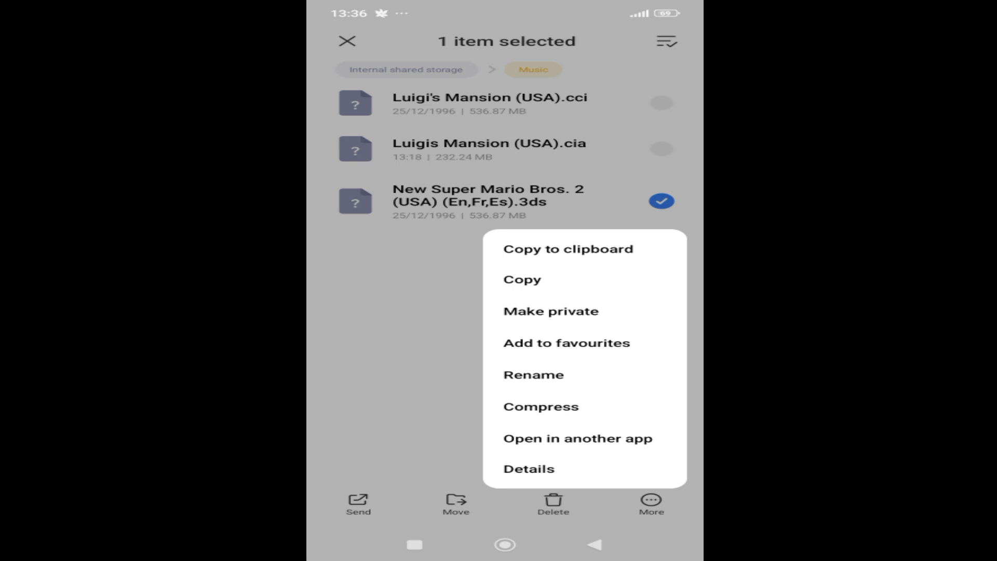
{"action": "left_click", "coordinate": [545, 375]}
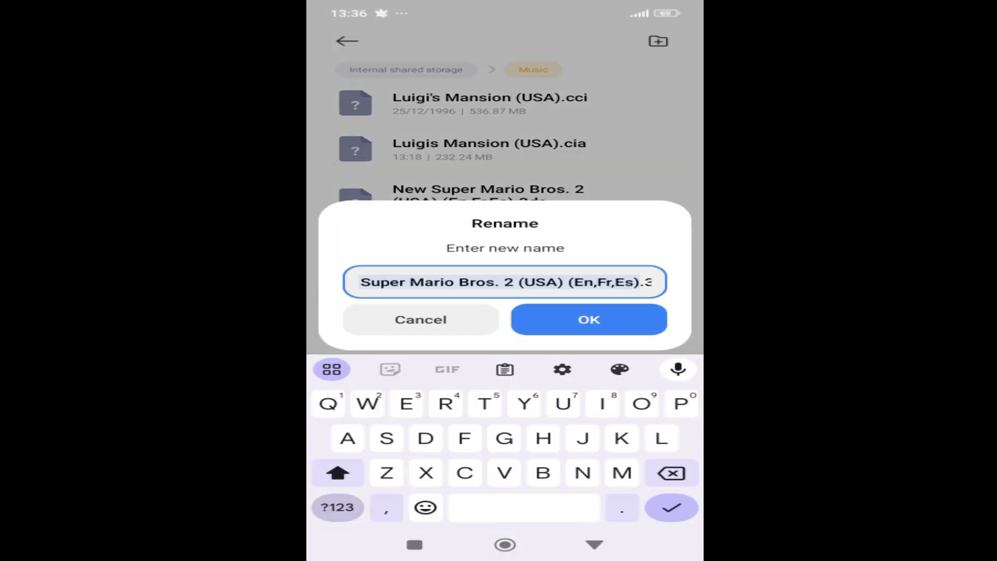
{"action": "left_click", "coordinate": [501, 282]}
{"action": "left_click", "coordinate": [646, 282]}
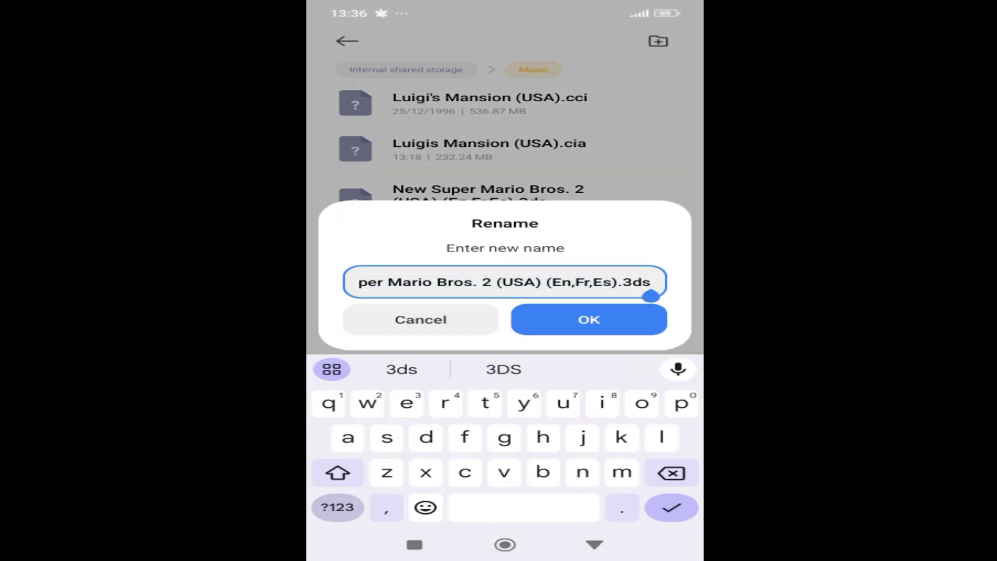
{"action": "key", "text": "BackSpace"}
{"action": "key", "text": "BackSpace"}
{"action": "key", "text": "BackSpace"}
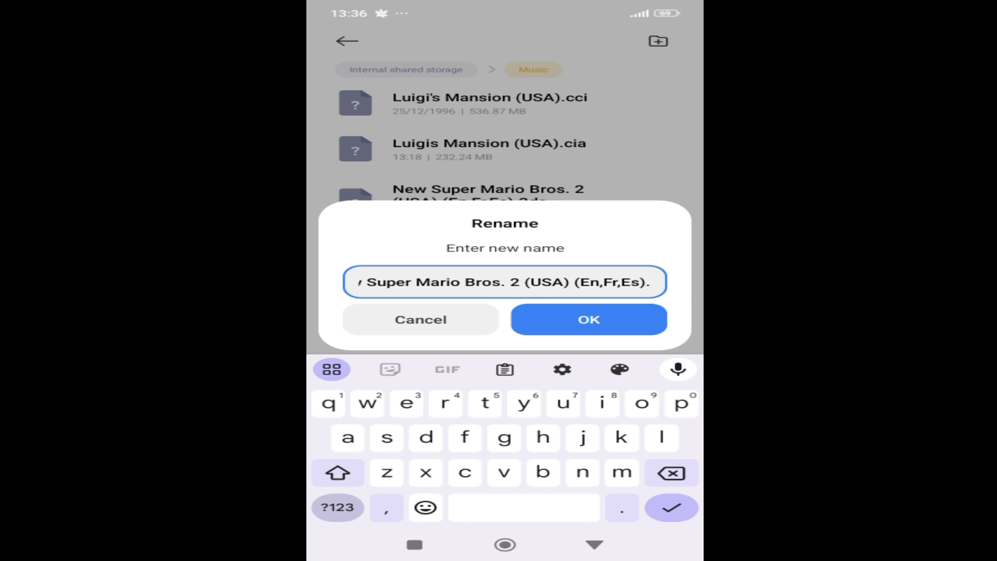
{"action": "type", "text": "cc"}
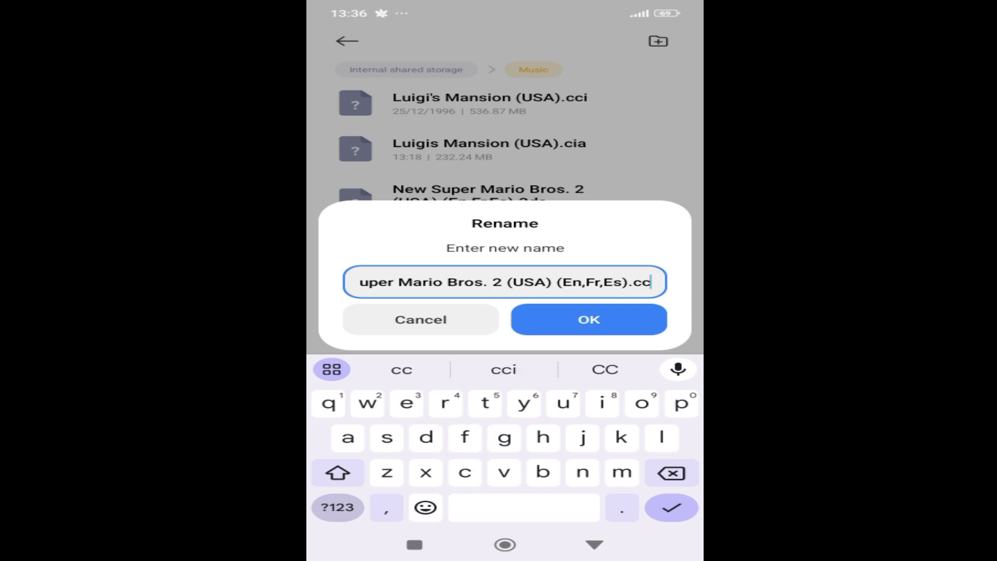
{"action": "type", "text": "i"}
{"action": "left_click", "coordinate": [589, 319]}
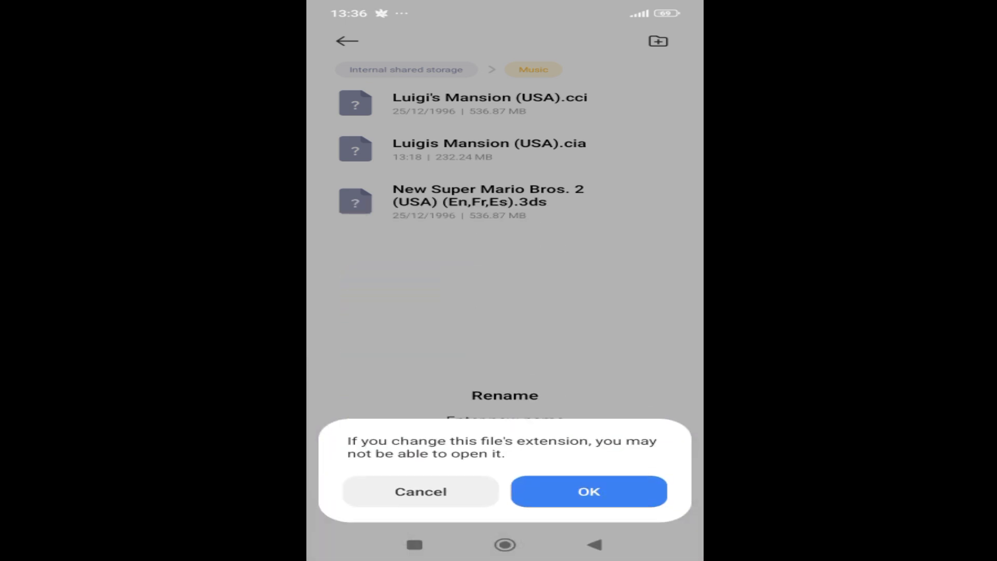
{"action": "left_click", "coordinate": [589, 491]}
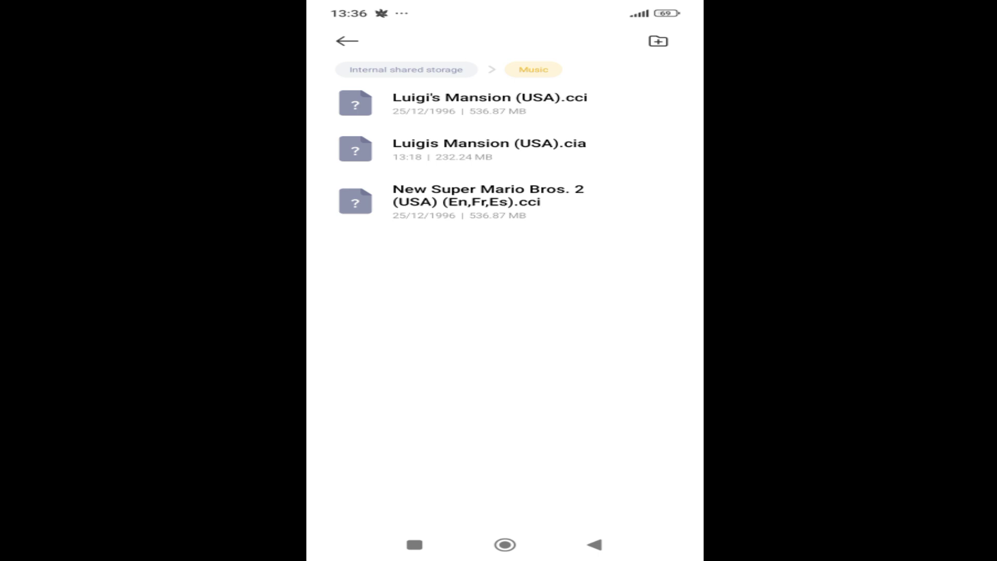
Force-close Azahar from Recents, relaunch it, and reselect the Music games folder
{"action": "left_click", "coordinate": [414, 545]}
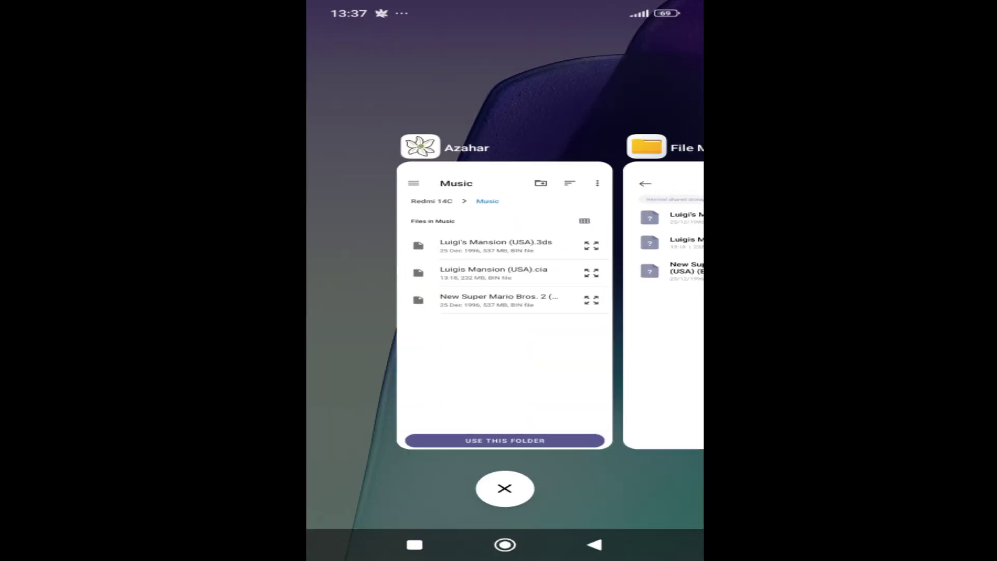
{"action": "left_click", "coordinate": [505, 351]}
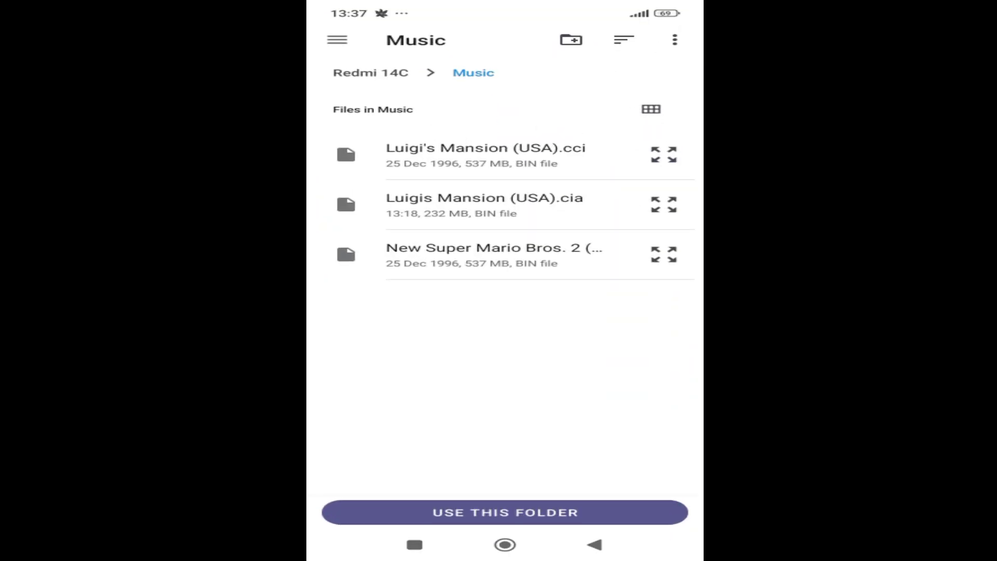
{"action": "left_click", "coordinate": [415, 545]}
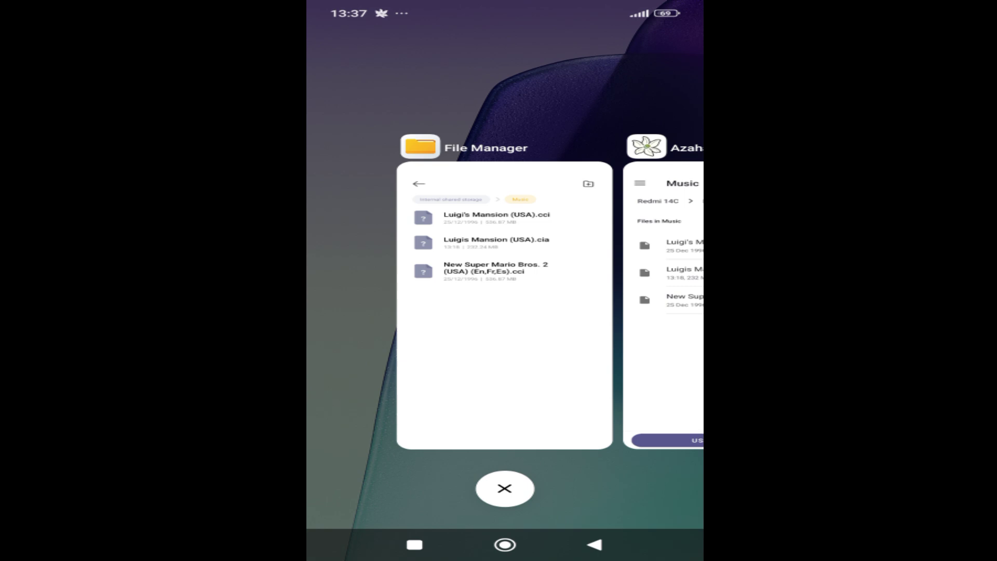
{"action": "left_click_drag", "start_coordinate": [623, 312], "coordinate": [405, 312]}
{"action": "left_click", "coordinate": [505, 489]}
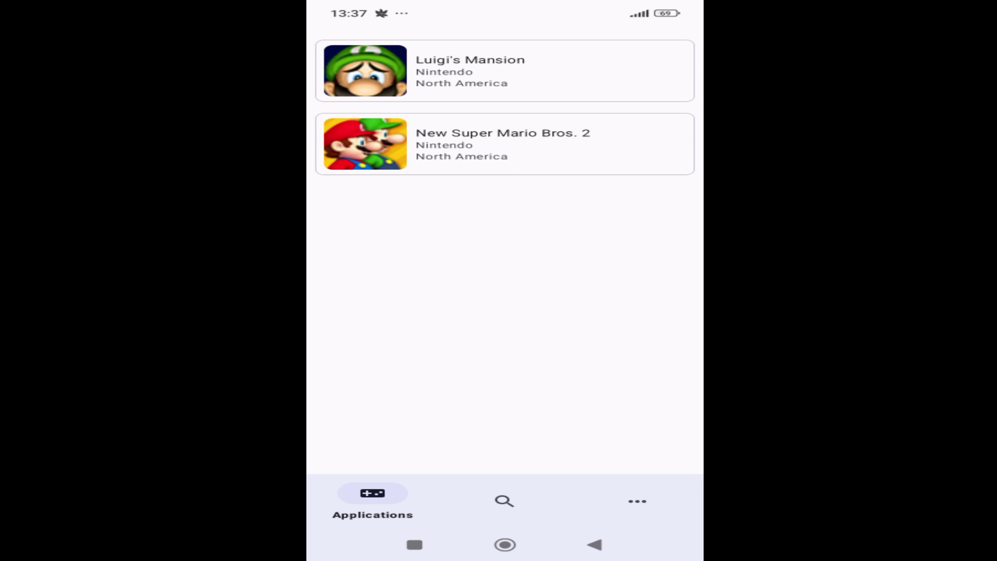
{"action": "left_click", "coordinate": [638, 501]}
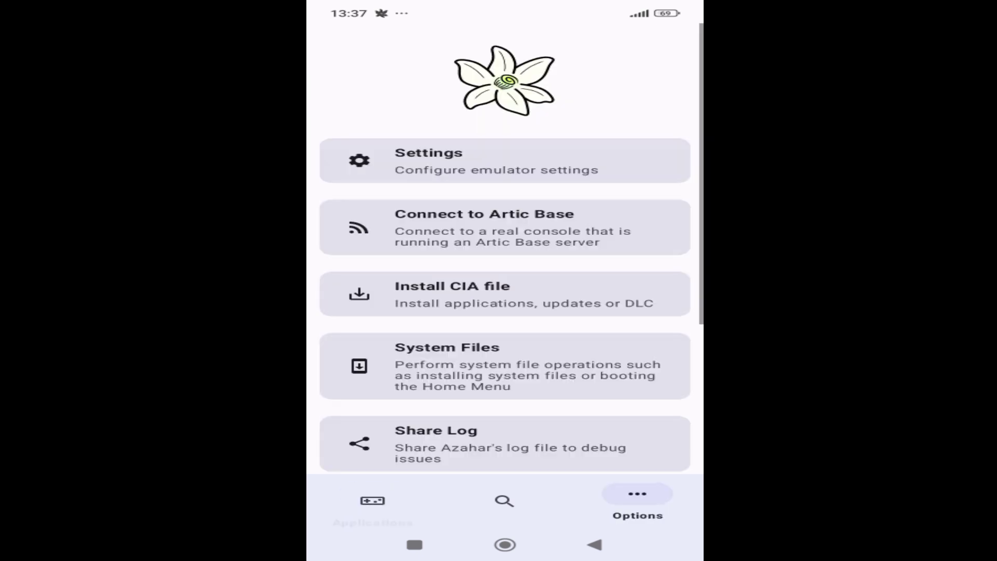
{"action": "scroll", "coordinate": [505, 257], "scroll_direction": "down", "scroll_amount": 5}
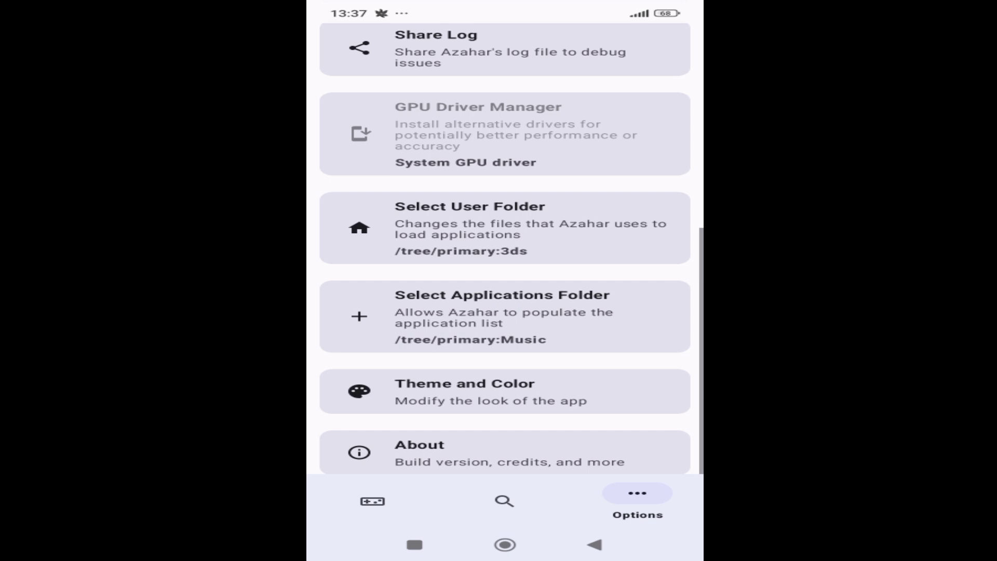
{"action": "left_click", "coordinate": [505, 298]}
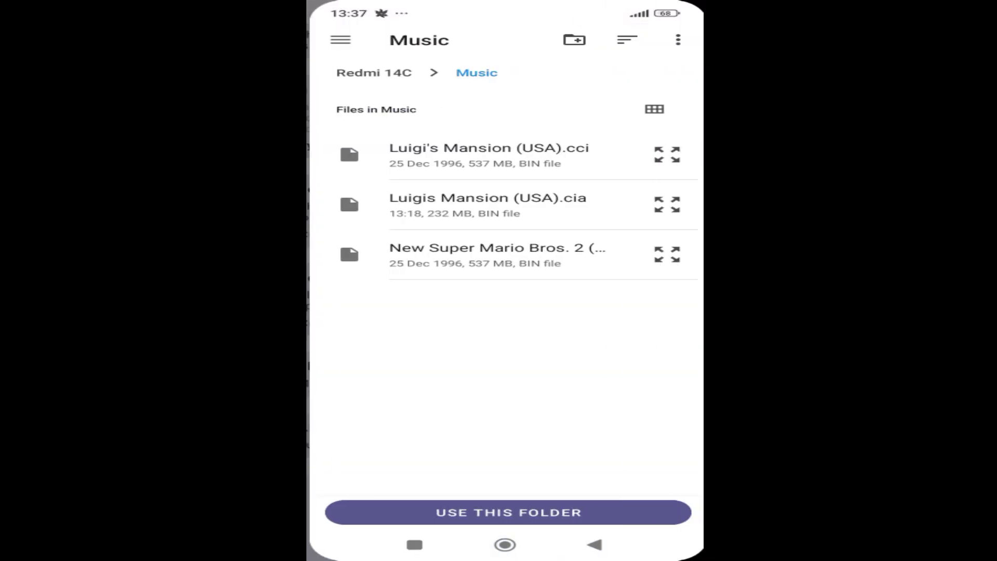